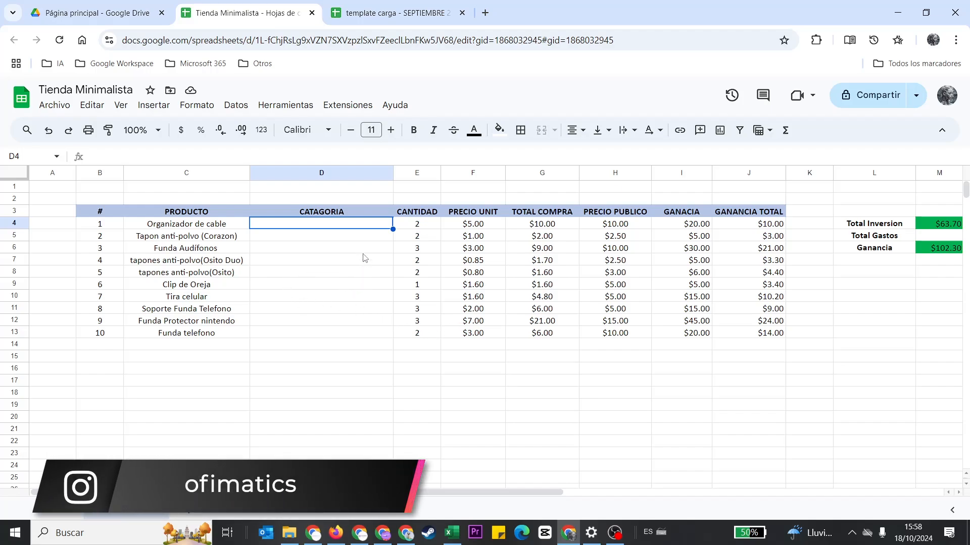
# Insert a new custom dropdown in cell D4 of the CATAGORIA column, leaving its default options as they are
pyautogui.doubleClick(314, 224)
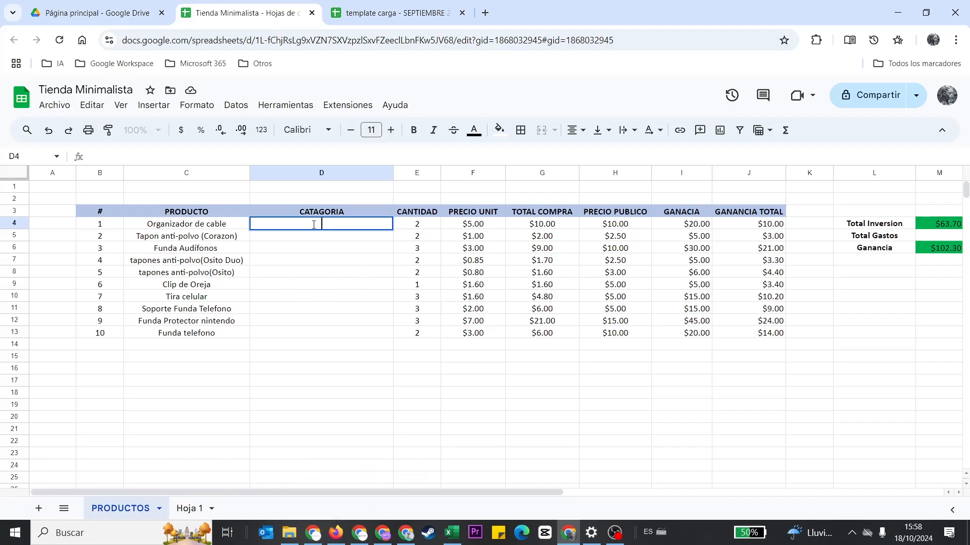
pyautogui.write('@')
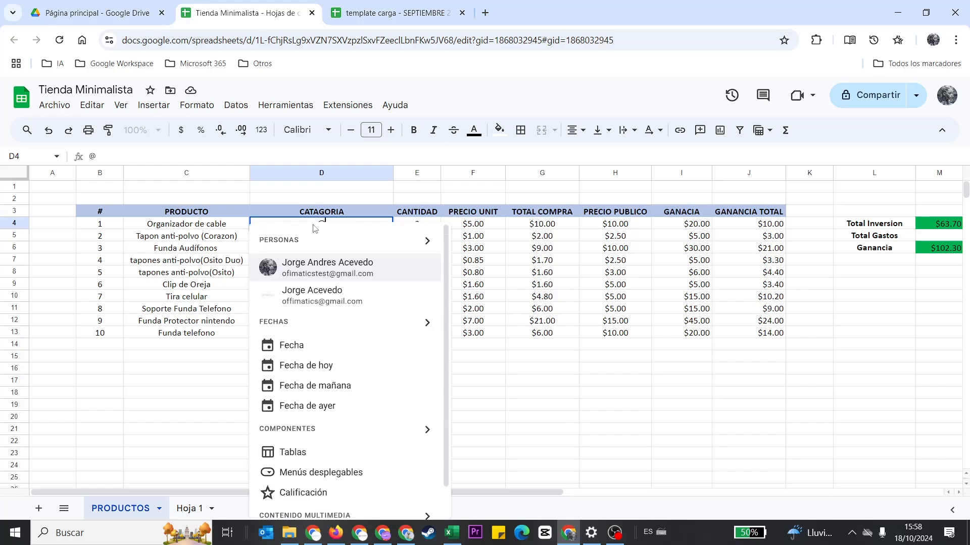
pyautogui.scroll(-2, 348, 384)
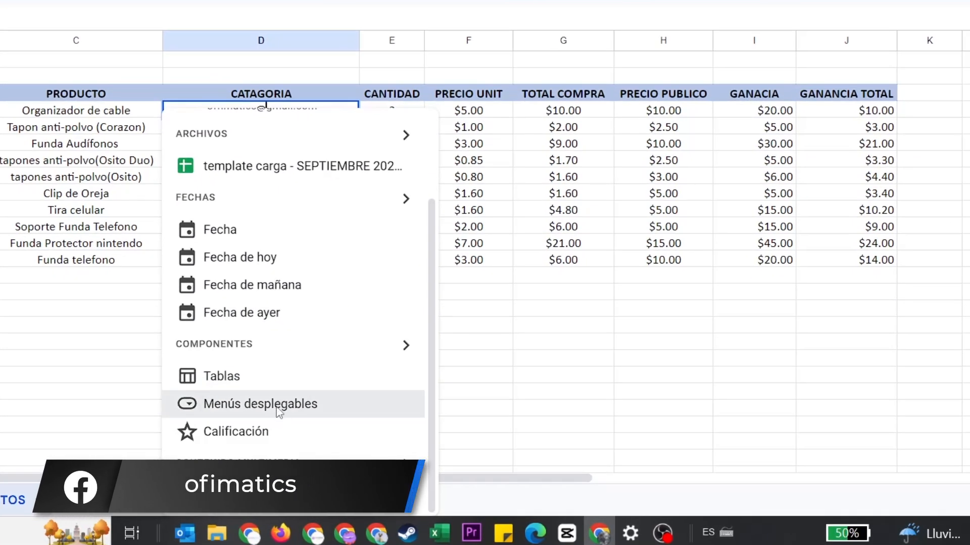
pyautogui.click(287, 417)
pyautogui.moveTo(328, 281)
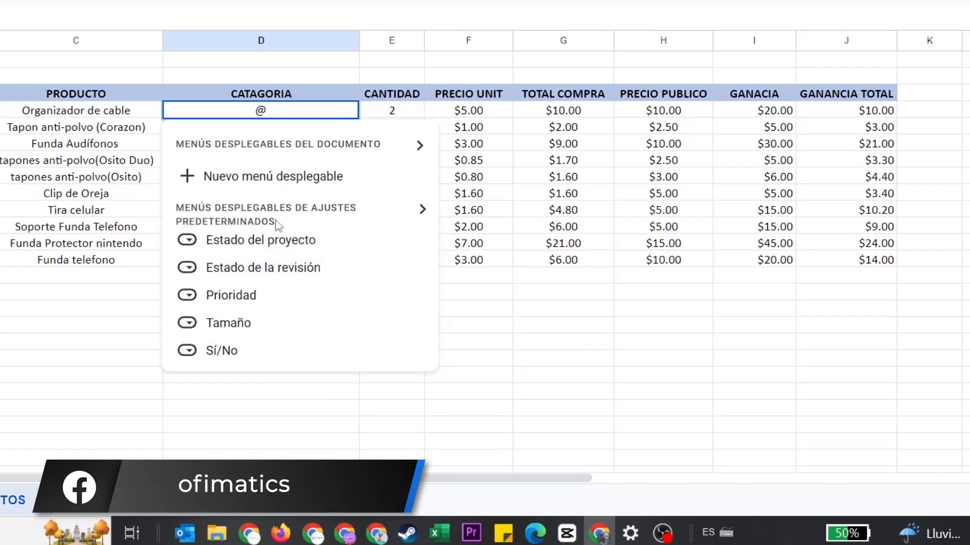
pyautogui.moveTo(281, 245)
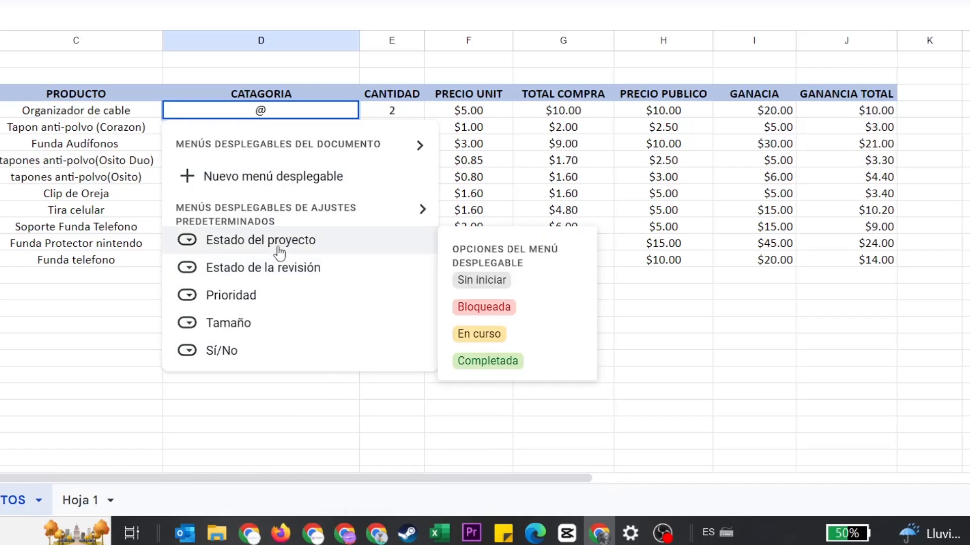
pyautogui.moveTo(285, 305)
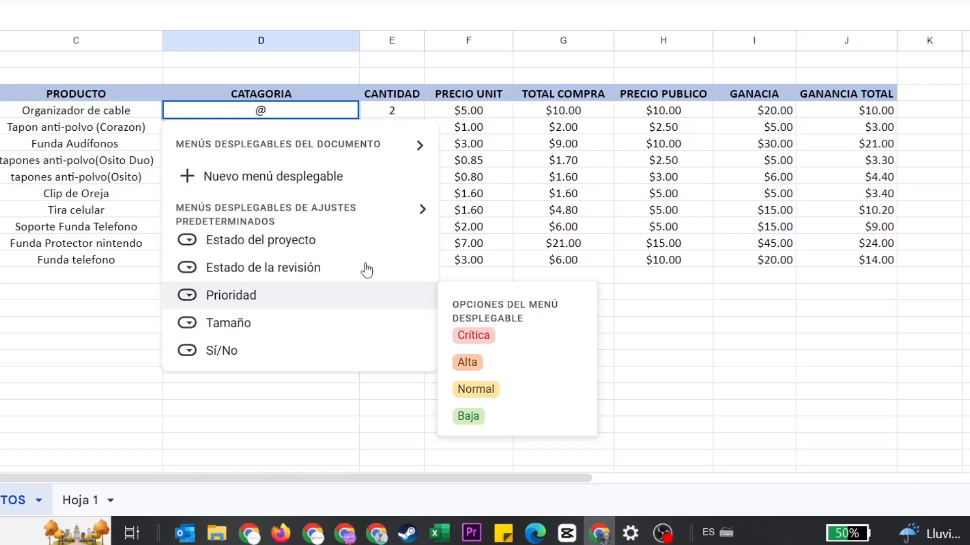
pyautogui.moveTo(316, 328)
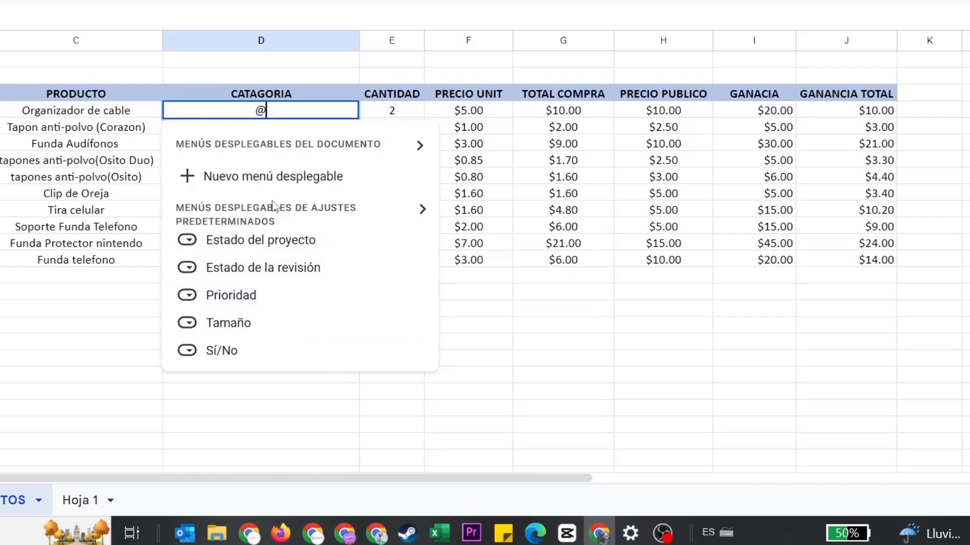
pyautogui.click(260, 176)
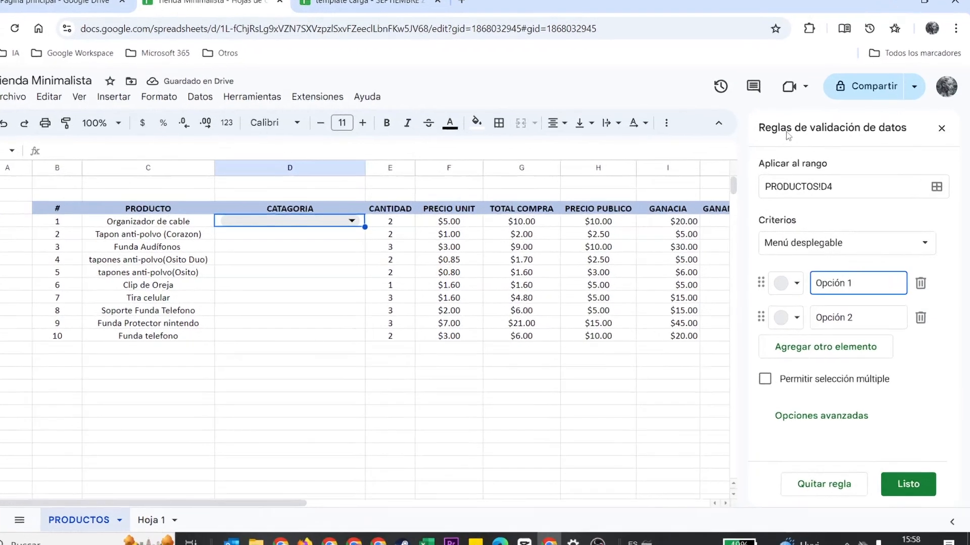
pyautogui.click(939, 104)
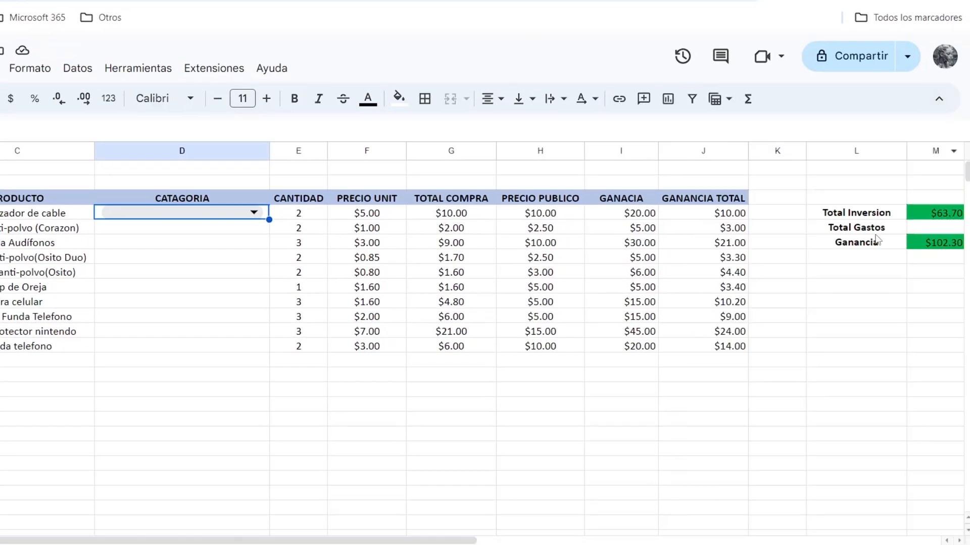
# Add a dropdown data validation rule and apply it to the CATAGORIA cells D4:D13 of the PRODUCTOS sheet
pyautogui.click(78, 69)
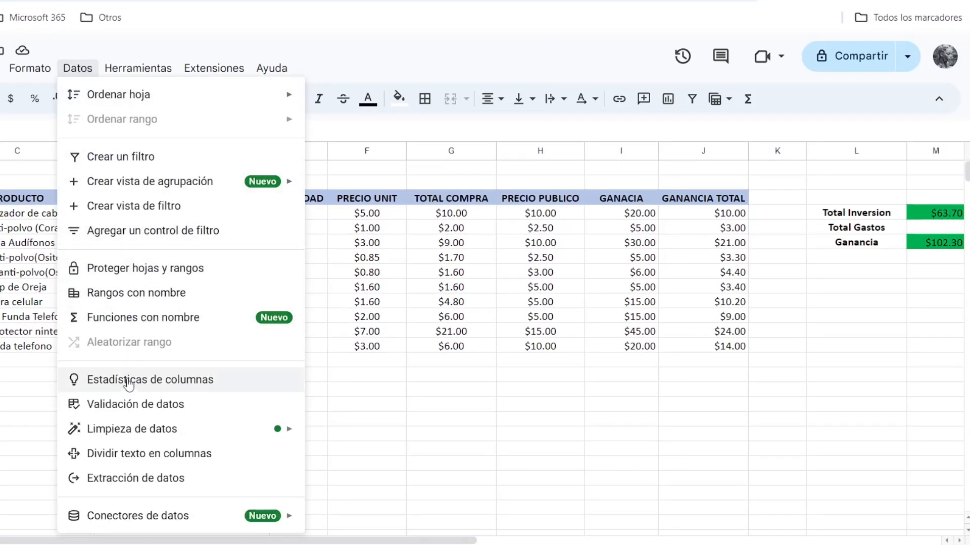
pyautogui.click(136, 407)
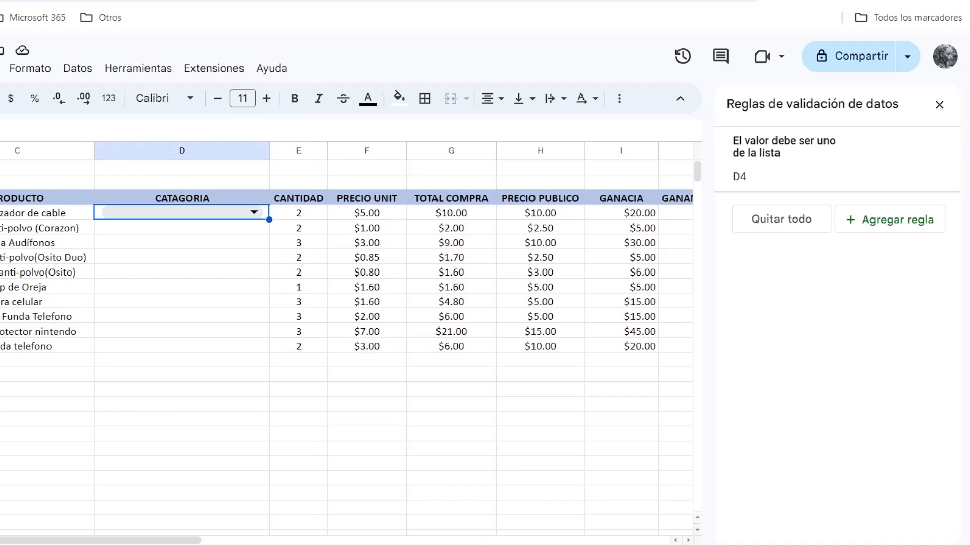
pyautogui.click(887, 226)
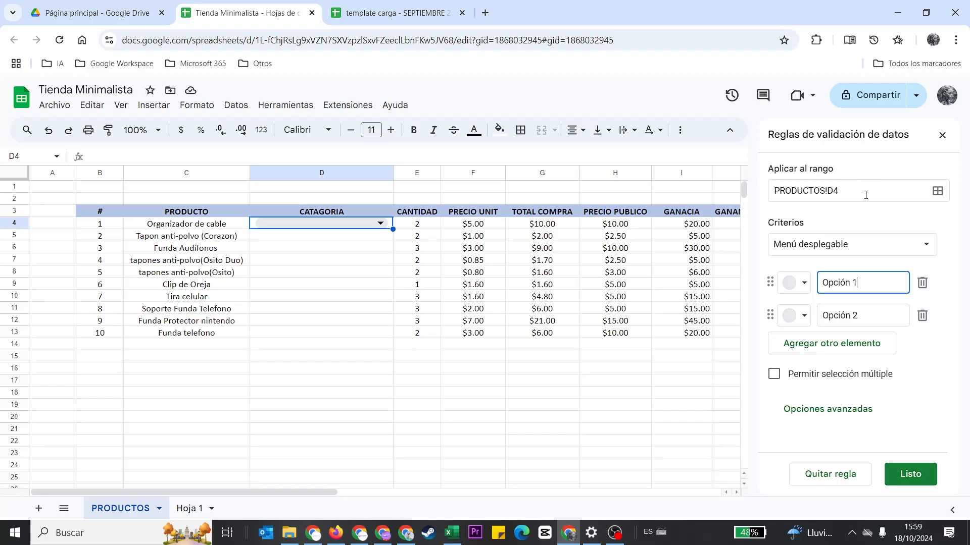
pyautogui.click(936, 193)
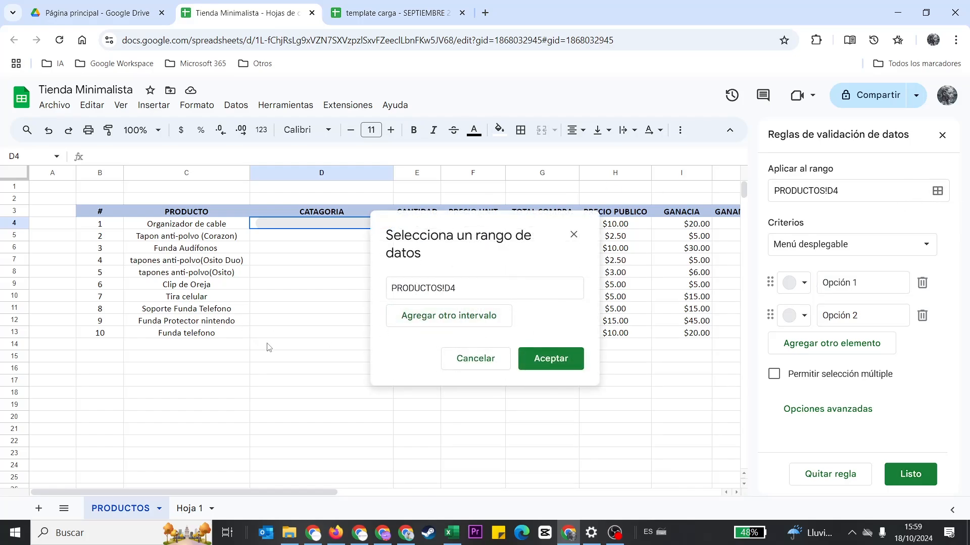
pyautogui.moveTo(272, 335); pyautogui.dragTo(259, 222)
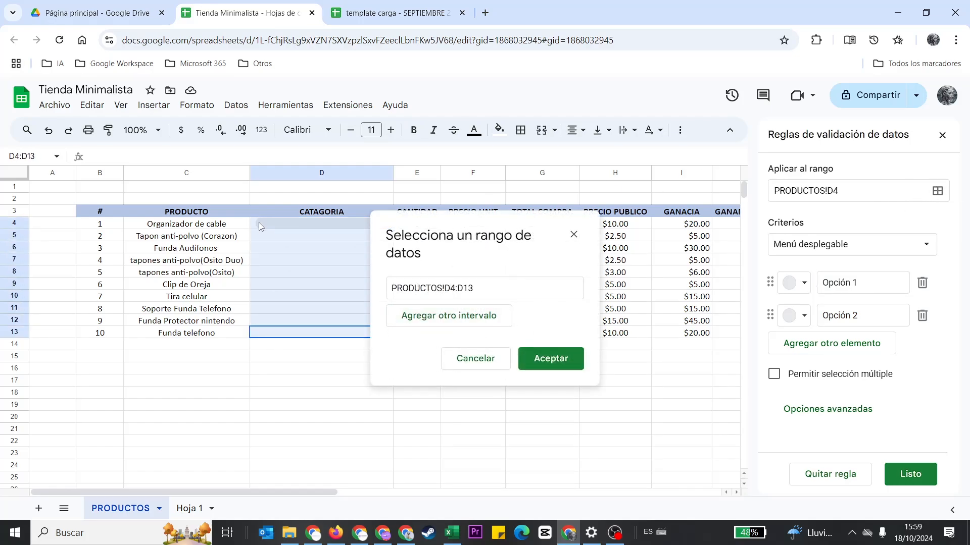
pyautogui.click(550, 361)
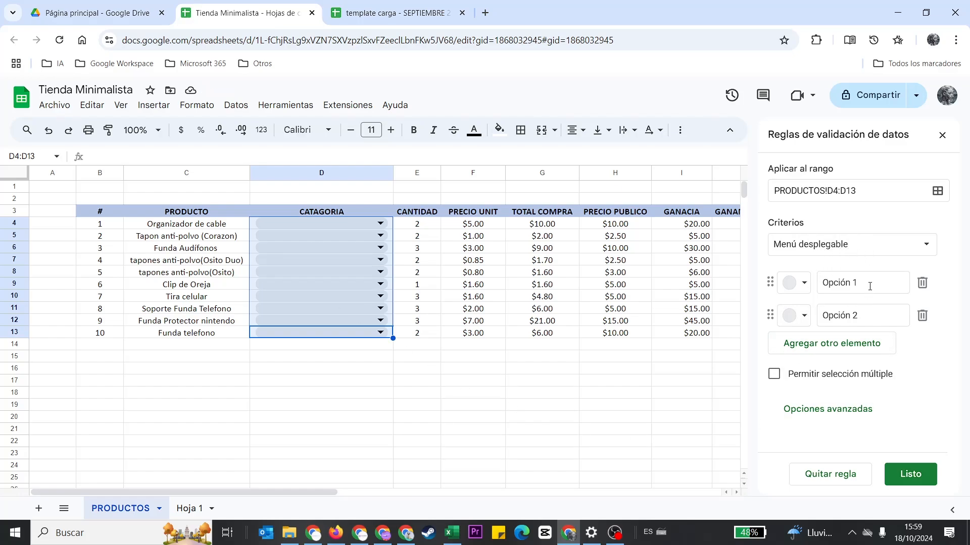
# Name the rule's first dropdown option "Accesorios Celulares" and color it dark brown
pyautogui.moveTo(870, 285); pyautogui.dragTo(811, 273)
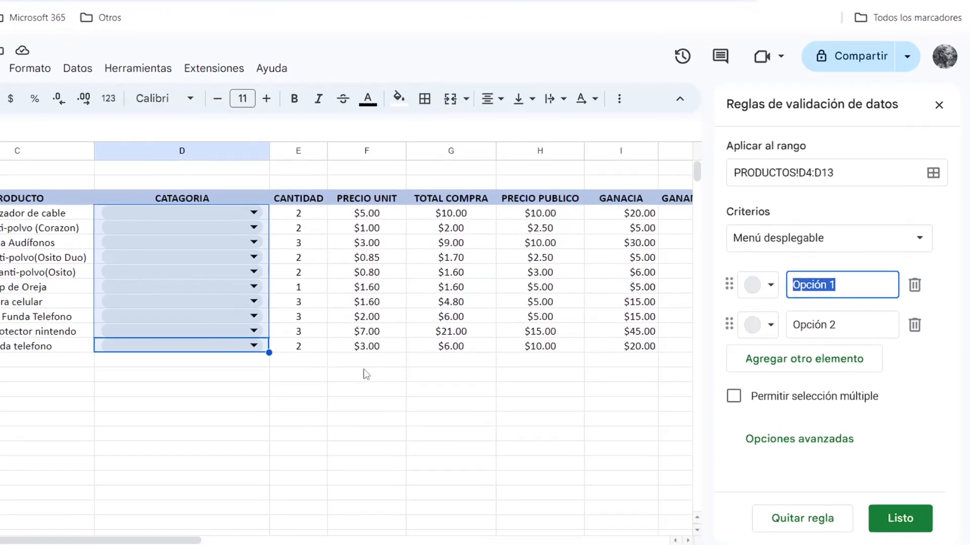
pyautogui.write('Ac')
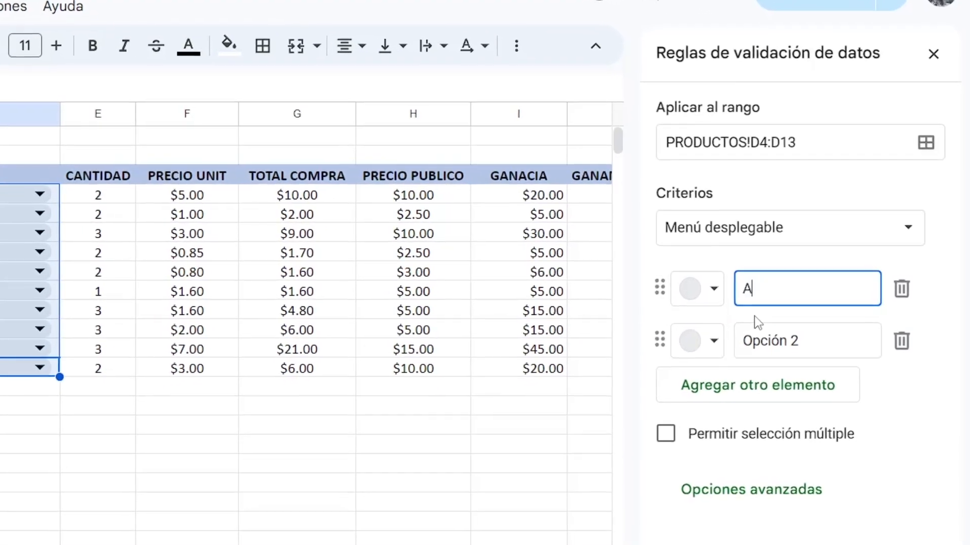
pyautogui.write('ces')
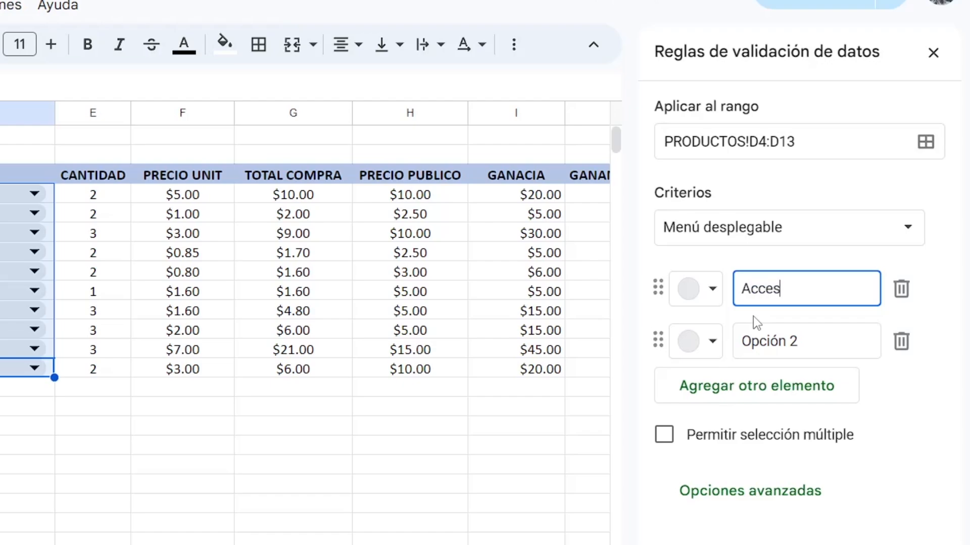
pyautogui.write('orios Celulares')
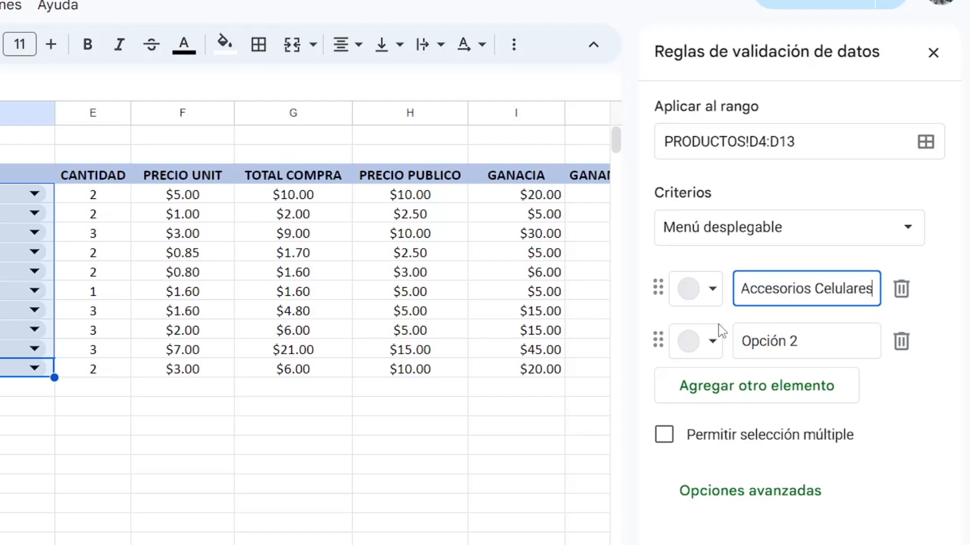
pyautogui.click(707, 289)
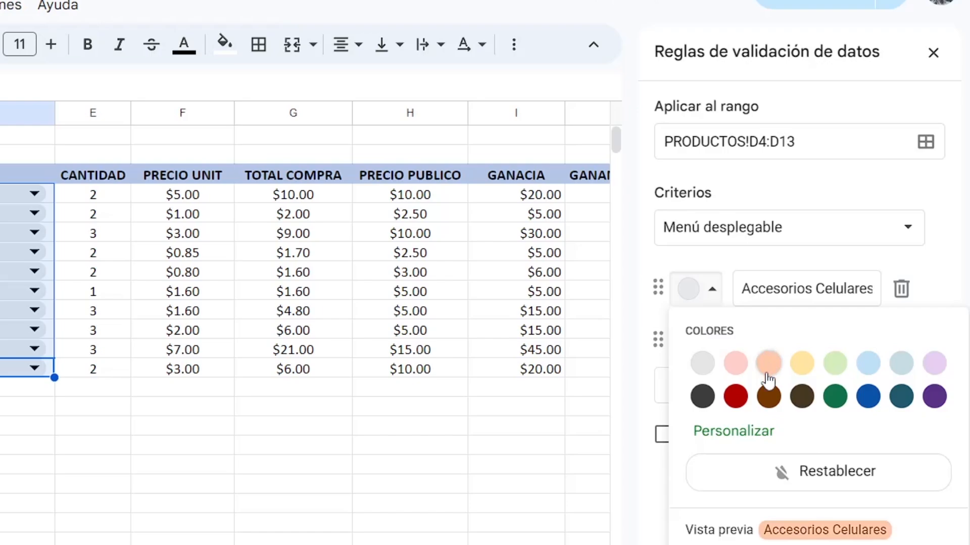
pyautogui.click(768, 397)
# Name the second dropdown option "Accesorios Video Juegos" and color it dark green
pyautogui.moveTo(811, 348); pyautogui.dragTo(713, 341)
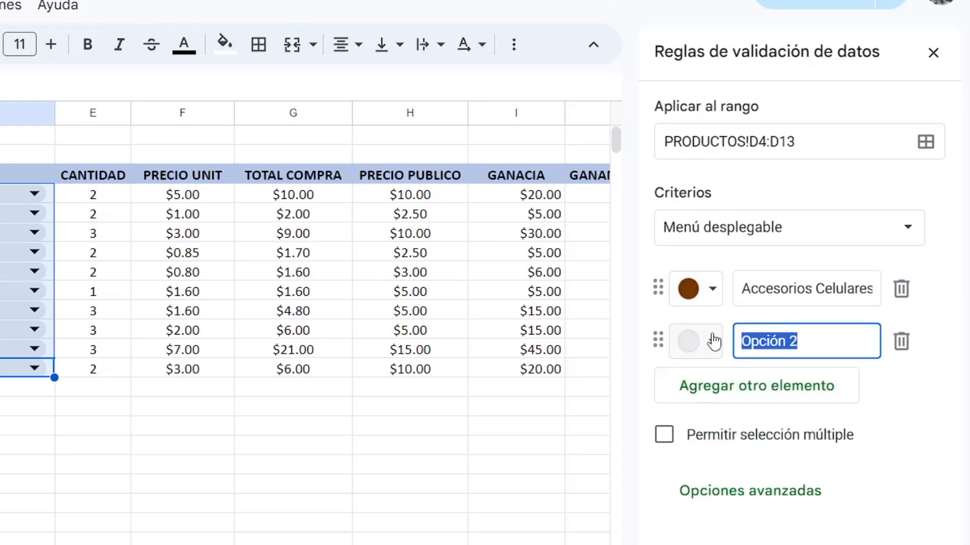
pyautogui.write('Accesorios')
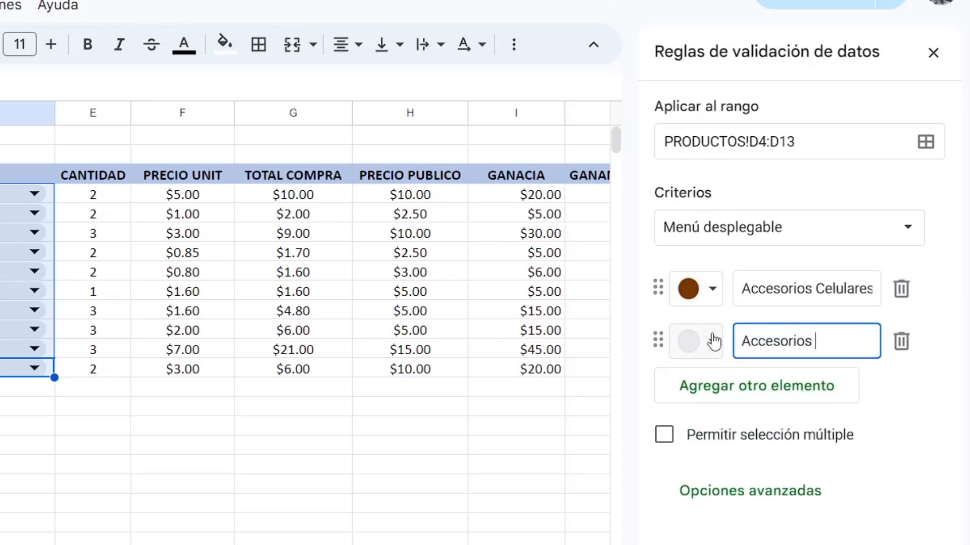
pyautogui.write(' Video Juegos')
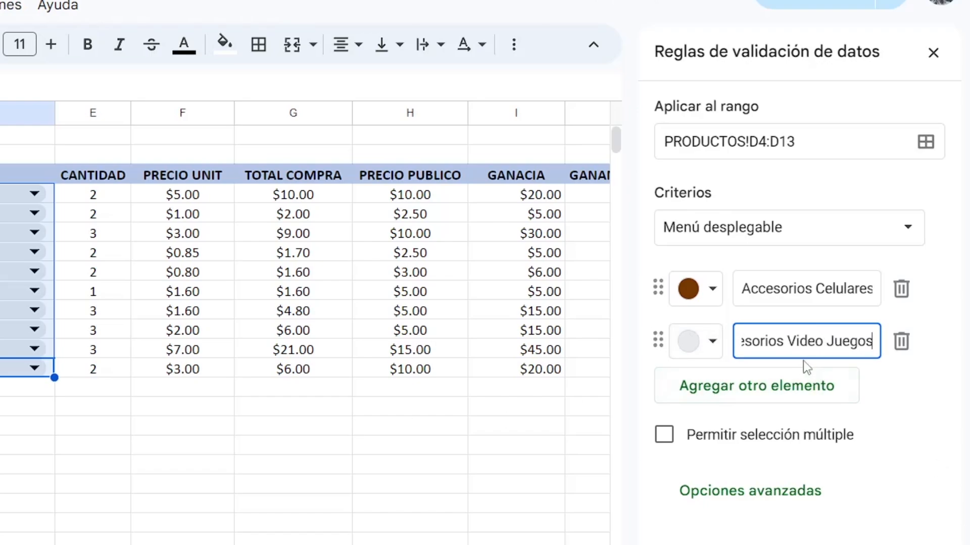
pyautogui.click(712, 342)
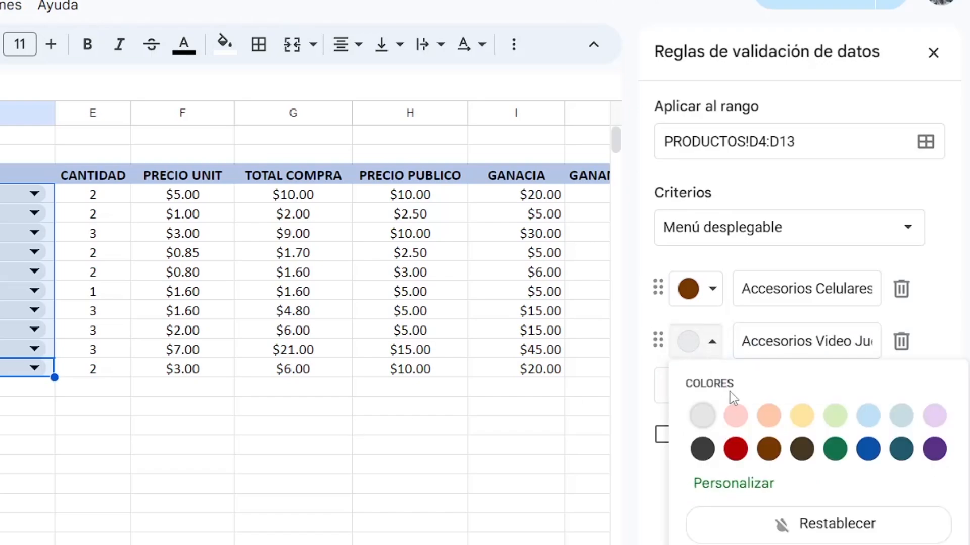
pyautogui.click(835, 450)
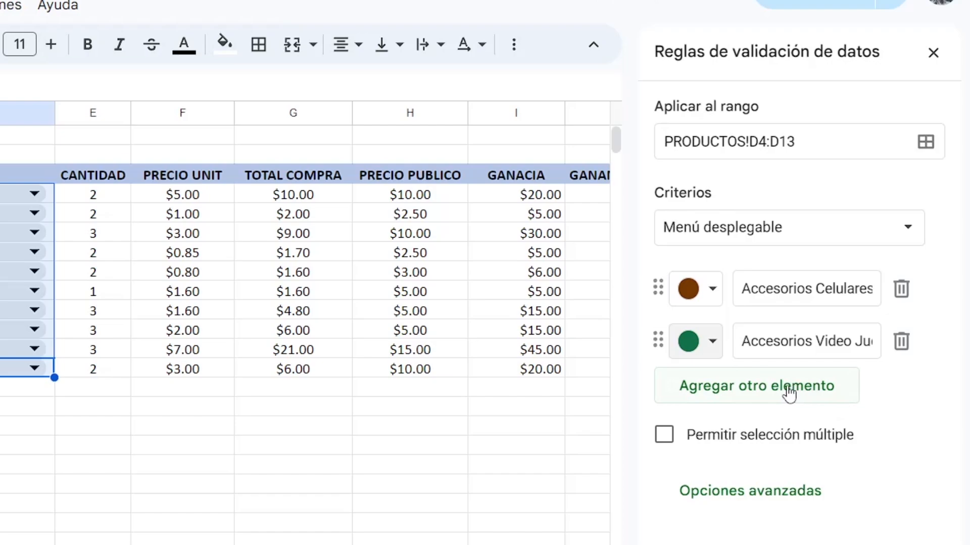
# Add a third dropdown option named "Accesorios Belleza" and color it dark blue
pyautogui.click(789, 393)
pyautogui.write('Accesorios Be')
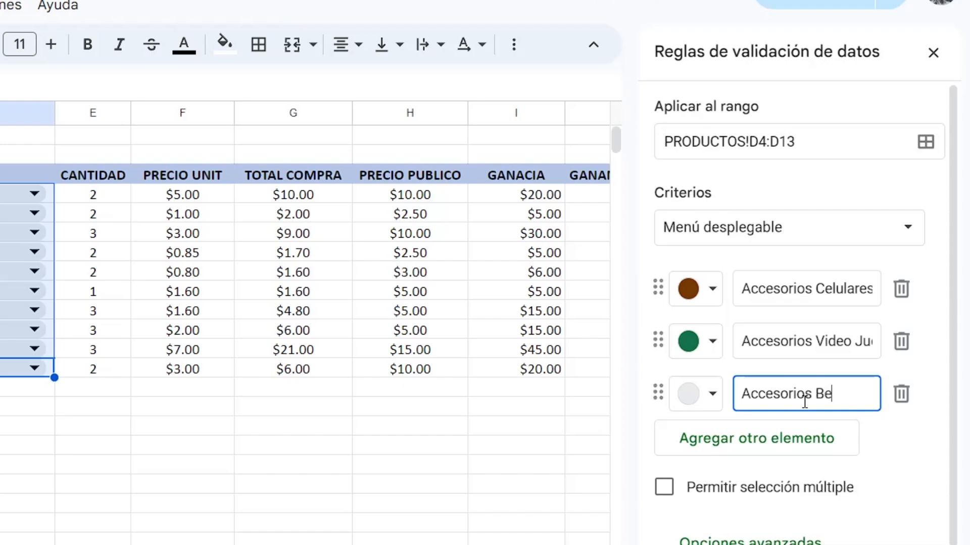
pyautogui.write('lleza')
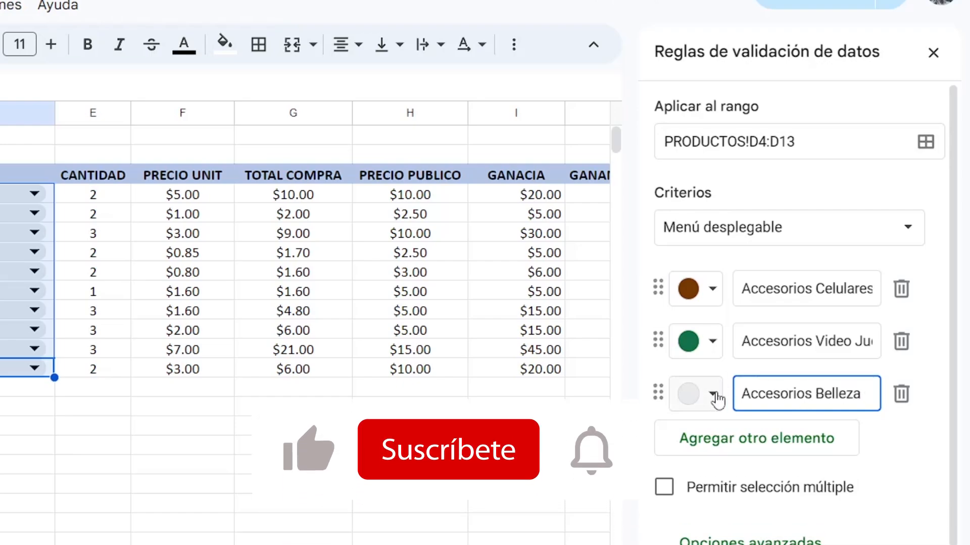
pyautogui.click(697, 394)
pyautogui.click(867, 502)
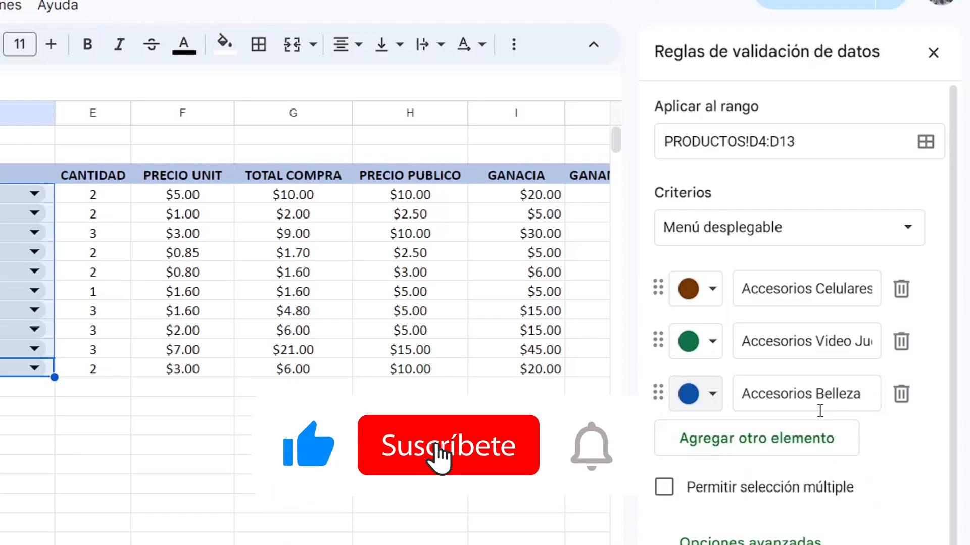
# Add a fourth dropdown option named "Accesorios Audífonos" in dark purple and save the validation rule
pyautogui.click(822, 448)
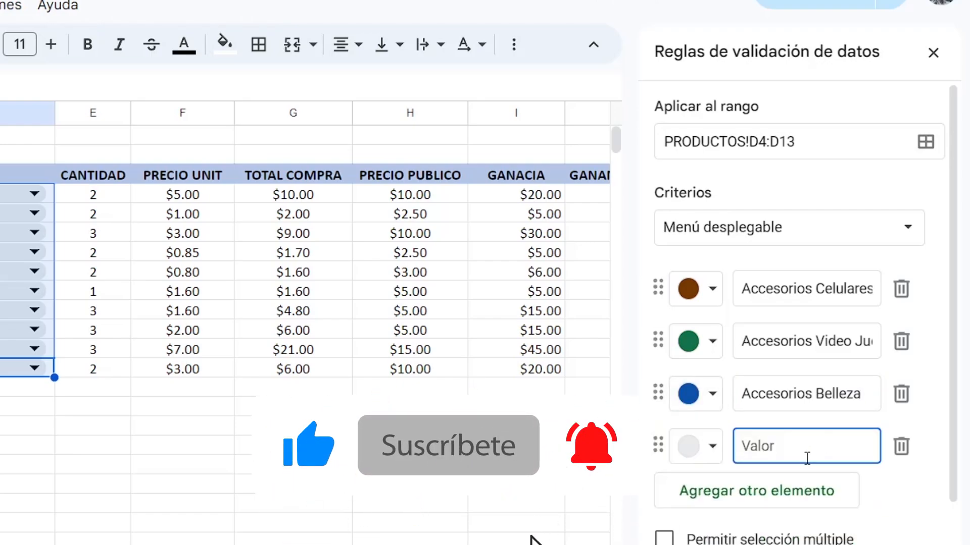
pyautogui.write('Accesorios Aud')
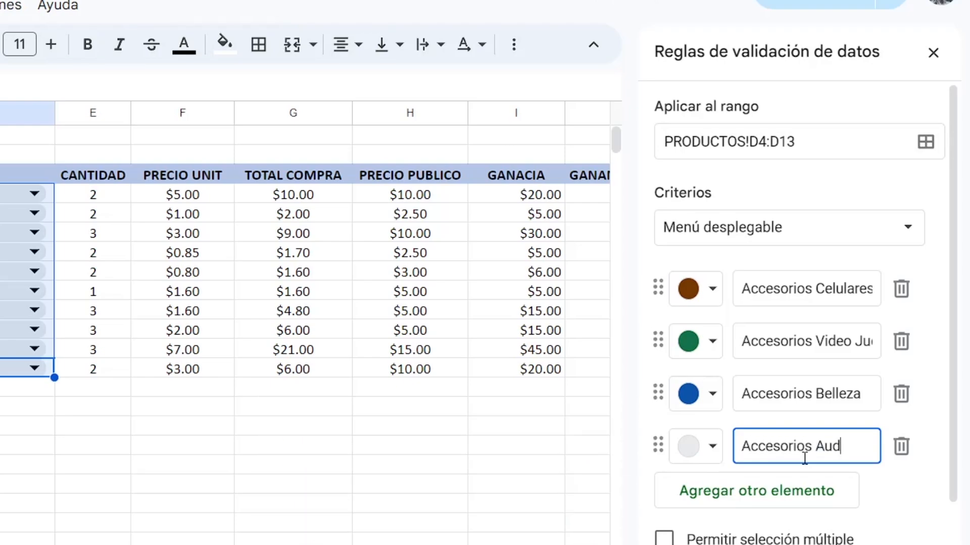
pyautogui.write('ífonos')
pyautogui.click(709, 457)
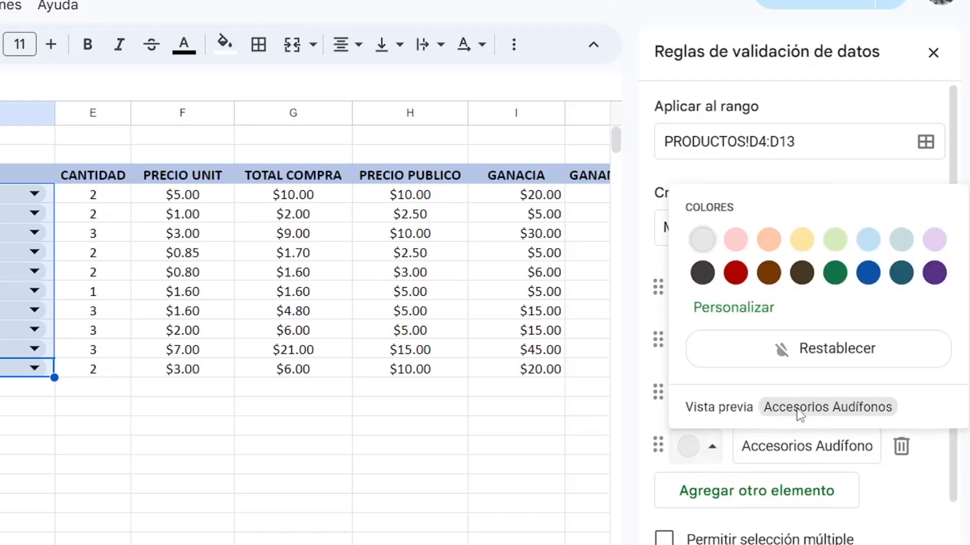
pyautogui.click(933, 271)
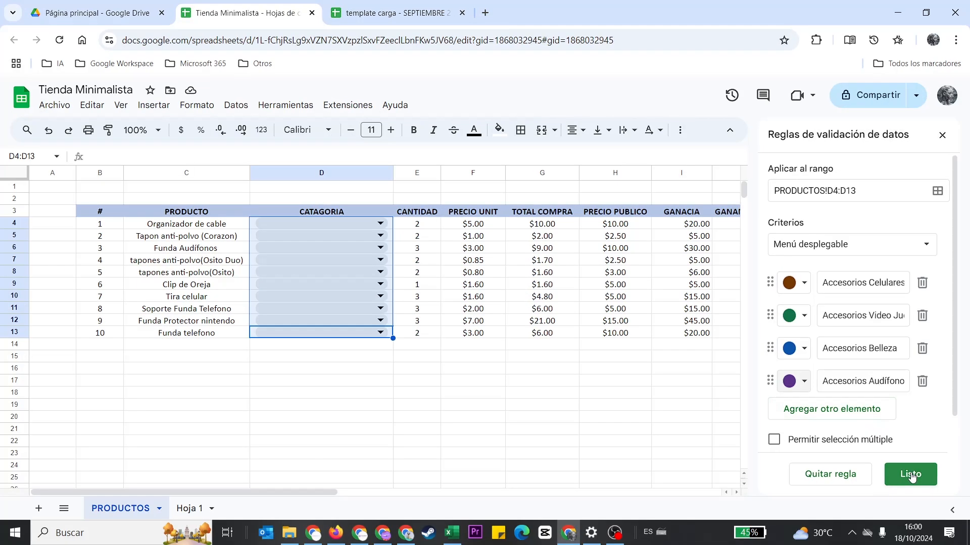
pyautogui.click(911, 475)
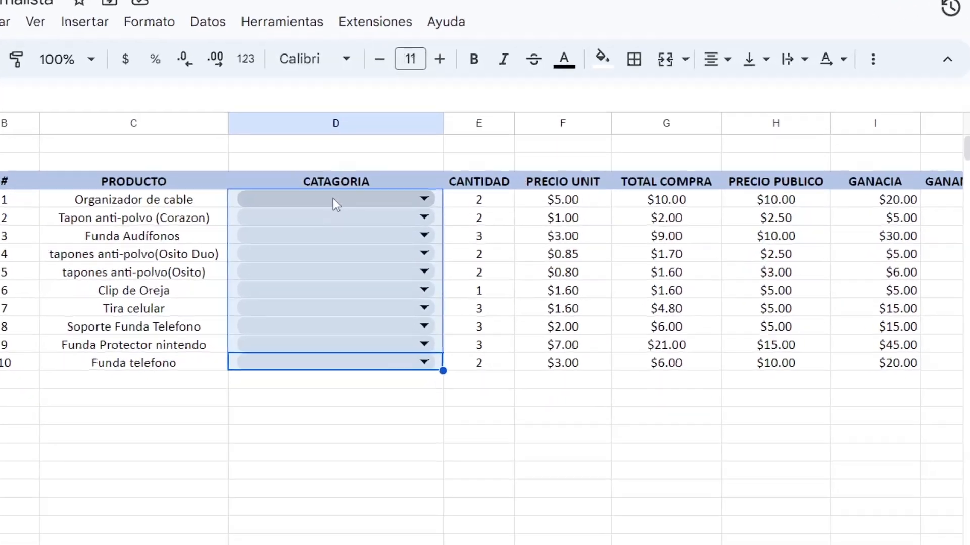
# Set the category of the product "Organizador de cable" to Accesorios Celulares
pyautogui.click(320, 223)
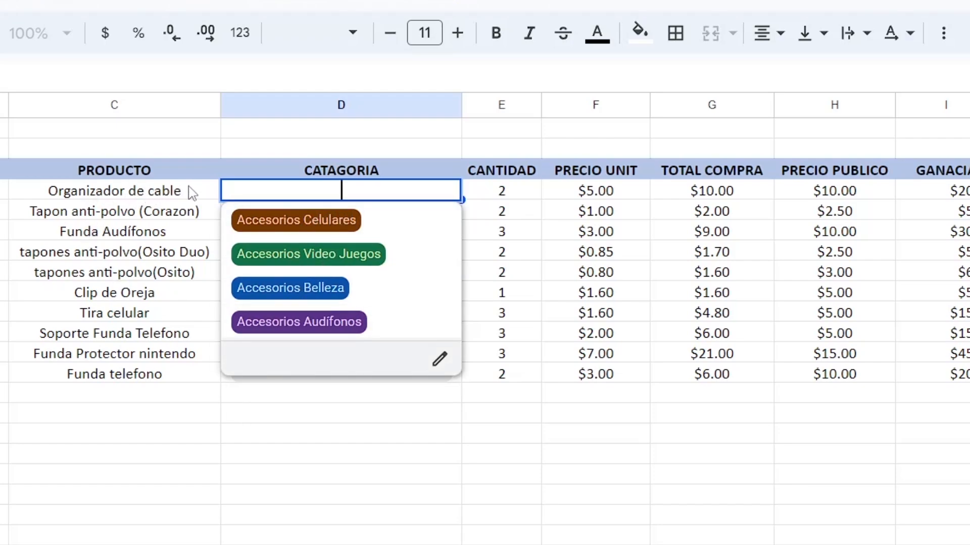
pyautogui.click(299, 222)
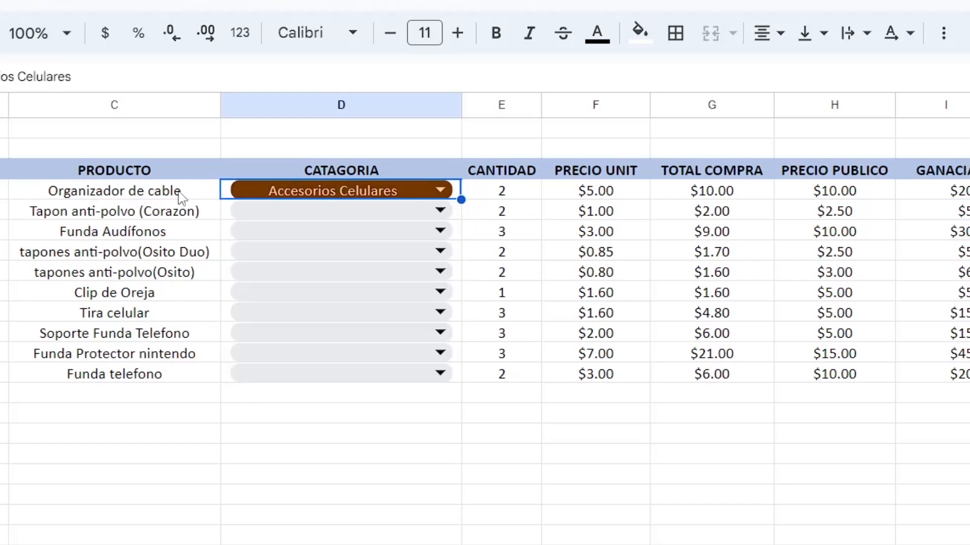
# Set the category of "Tapon anti-polvo (Corazon)" to Accesorios Celulares and of "Funda Audífonos" to Accesorios Audífonos
pyautogui.click(263, 216)
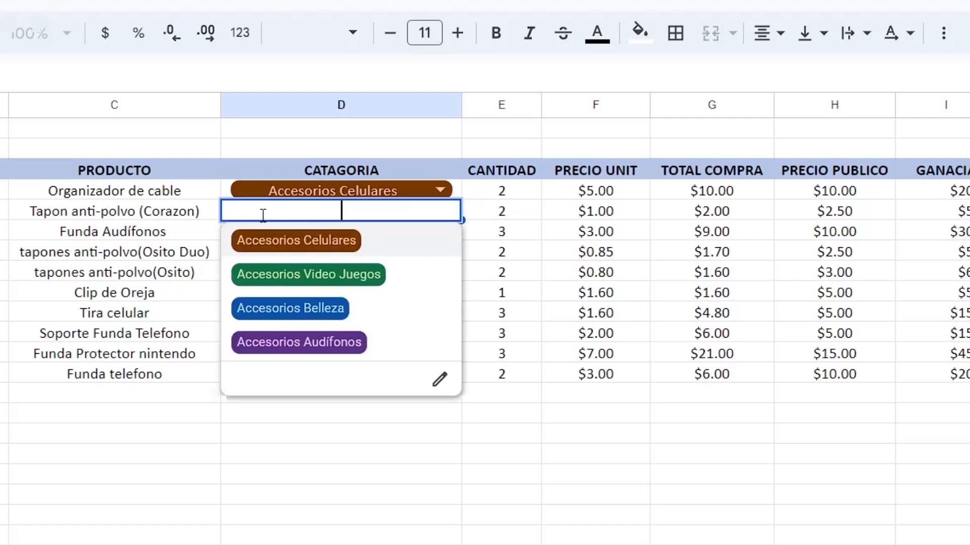
pyautogui.click(263, 243)
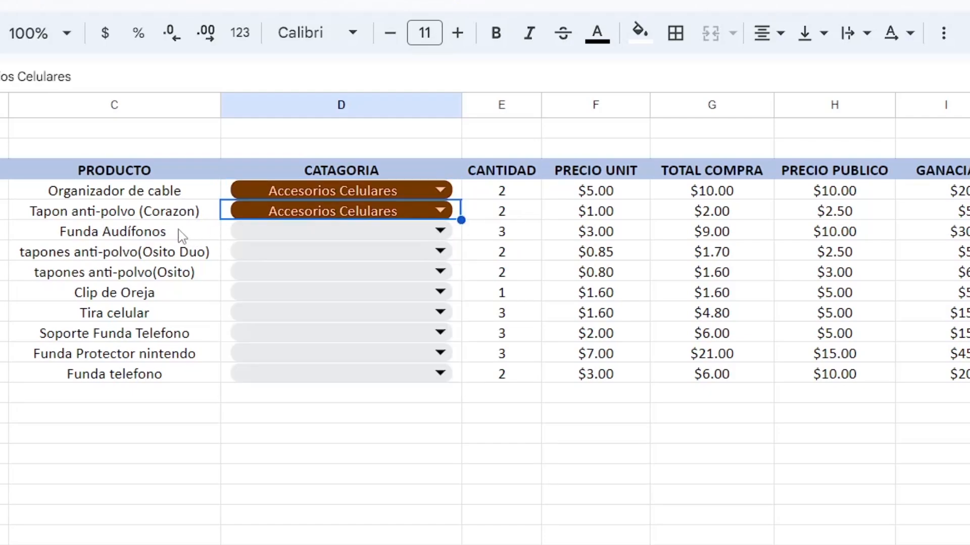
pyautogui.click(258, 233)
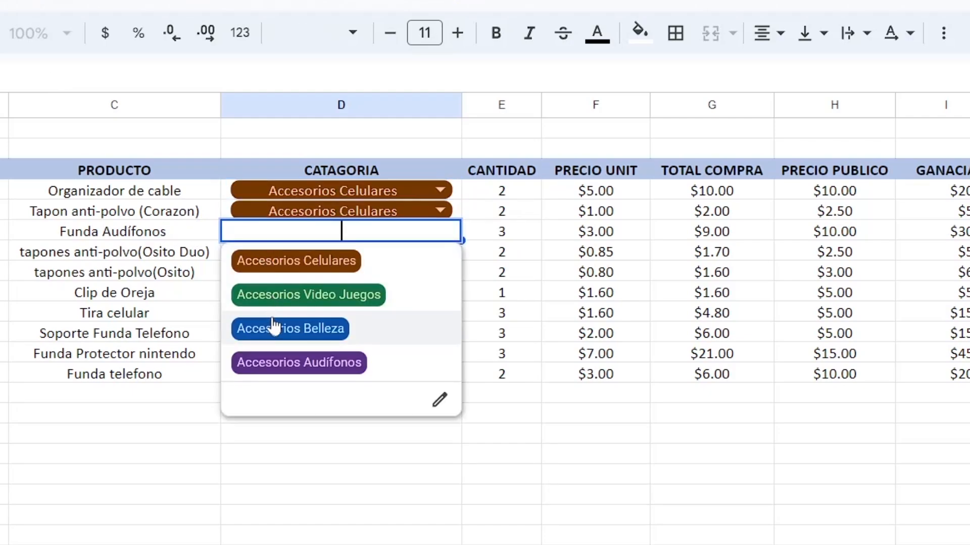
pyautogui.click(281, 362)
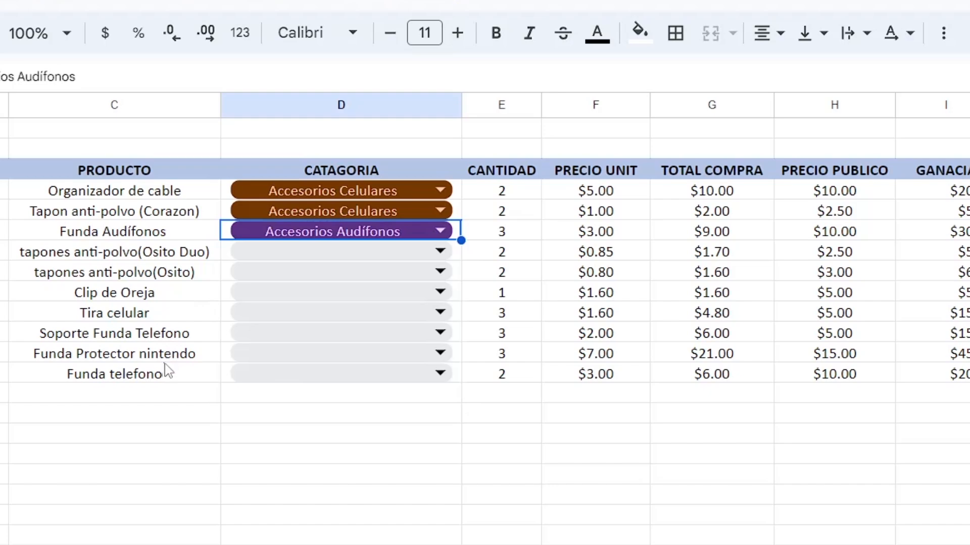
# Set the category of the product "Funda Protector nintendo" to Accesorios Video Juegos
pyautogui.click(264, 354)
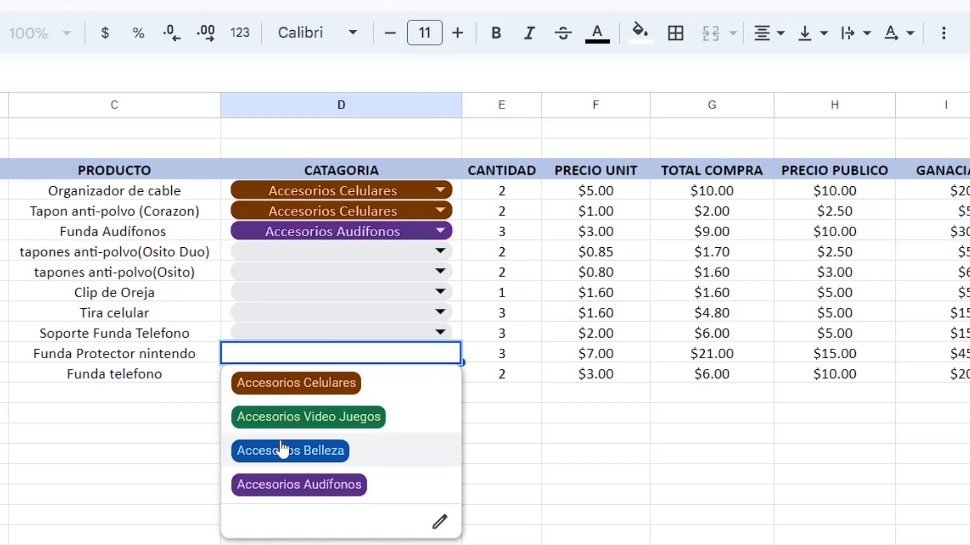
pyautogui.click(315, 418)
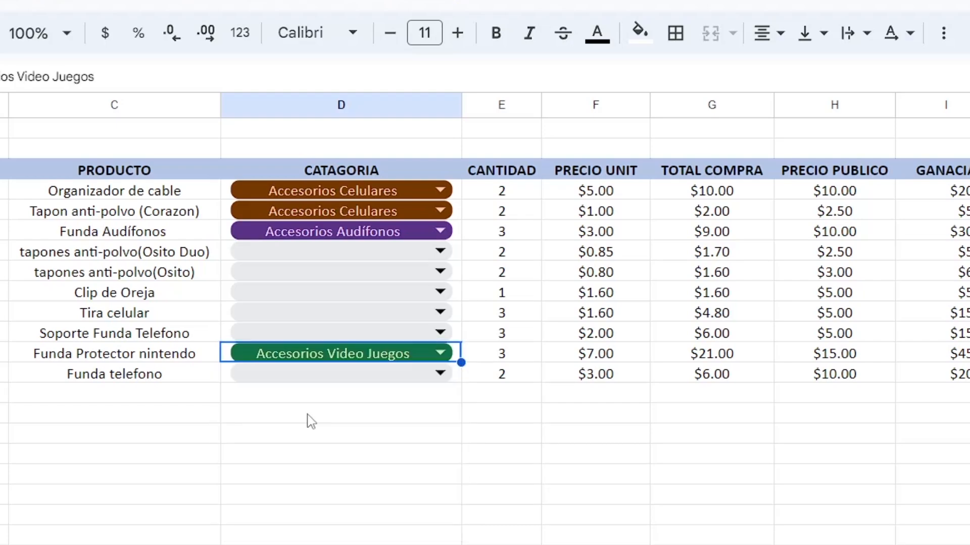
pyautogui.click(350, 255)
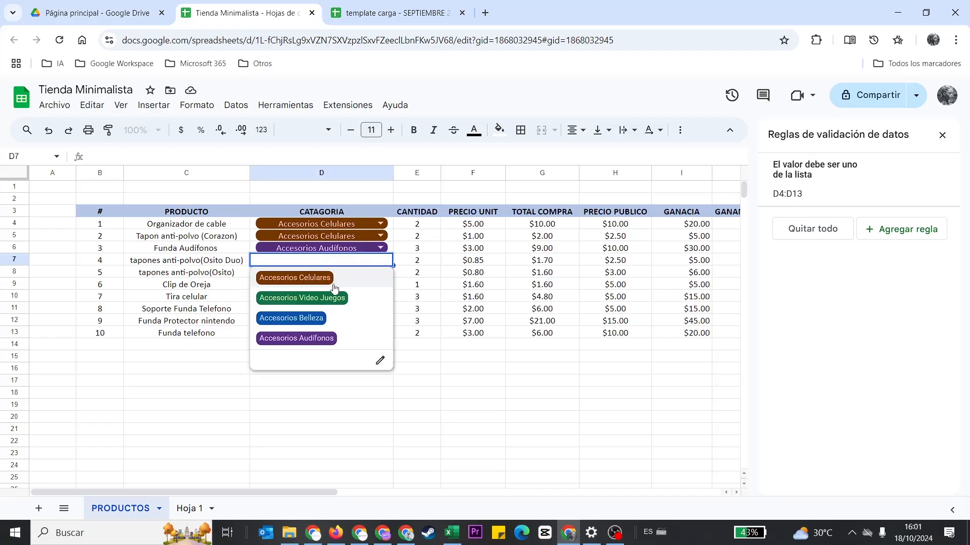
pyautogui.click(342, 382)
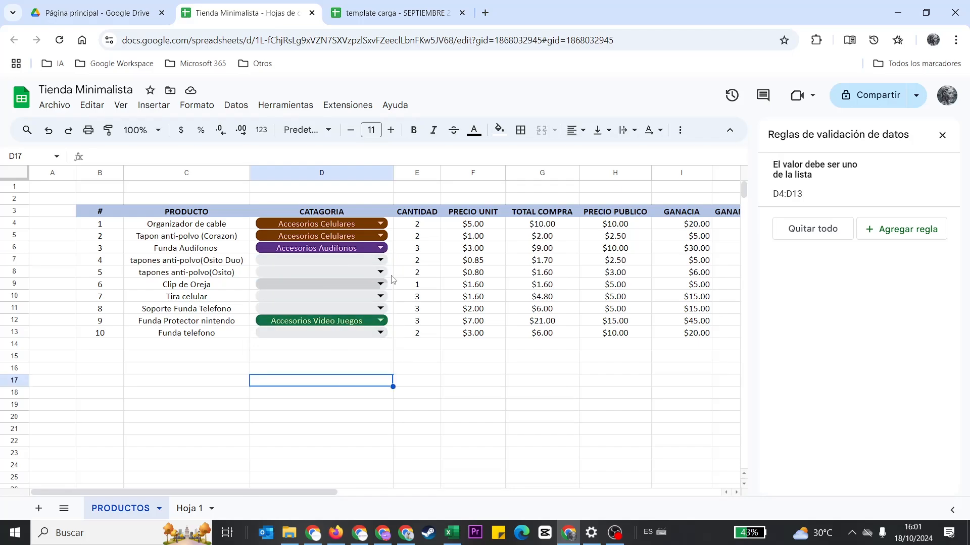
# Open the dropdown rule of cell D7 for editing and allow multiple selection
pyautogui.click(329, 264)
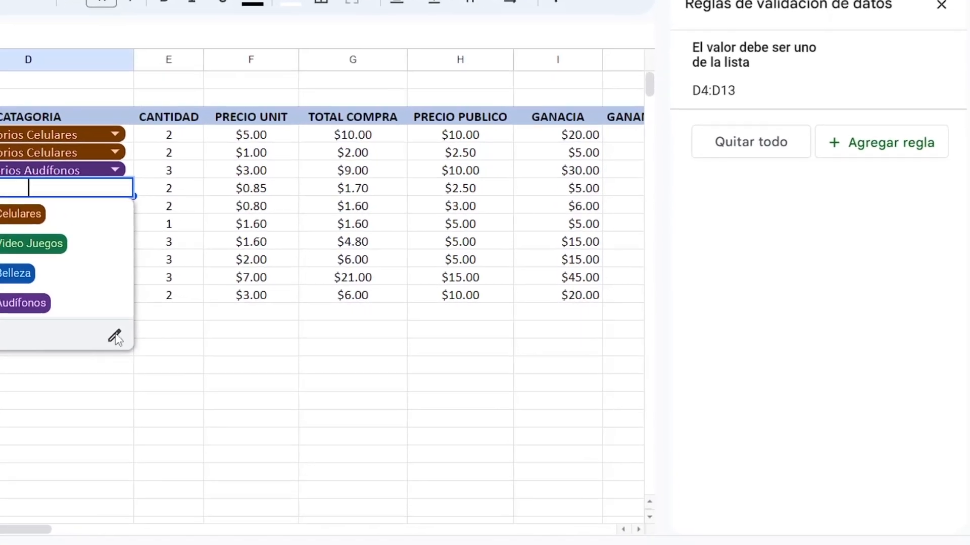
pyautogui.click(322, 356)
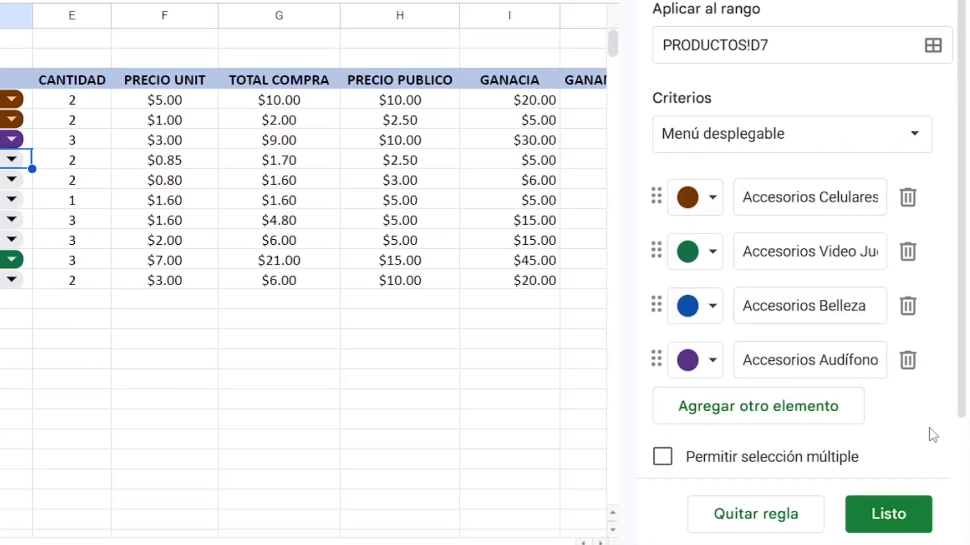
pyautogui.scroll(-2, 767, 200)
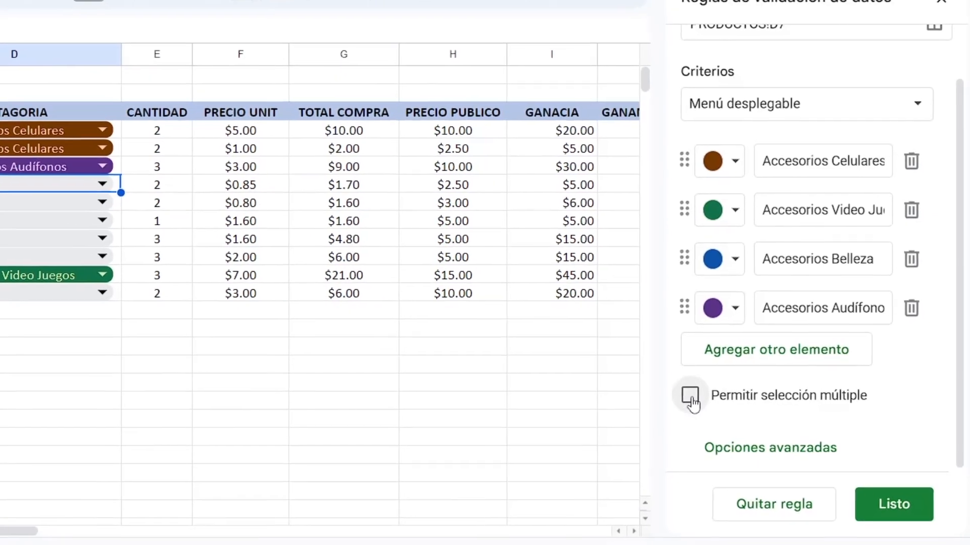
pyautogui.click(690, 395)
# Assign both Accesorios Celulares and Accesorios Belleza to the product "tapones anti-polvo(Osito Duo)"
pyautogui.click(102, 183)
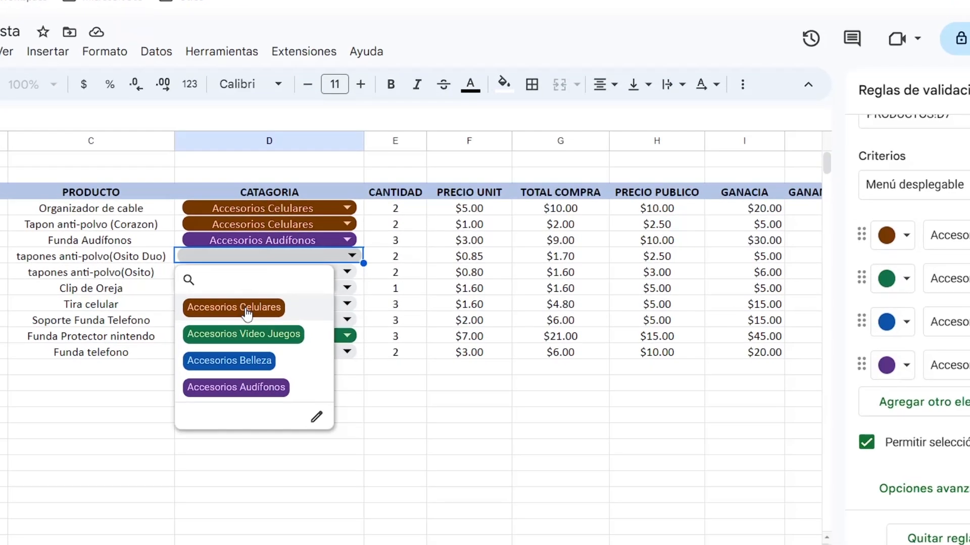
pyautogui.click(246, 313)
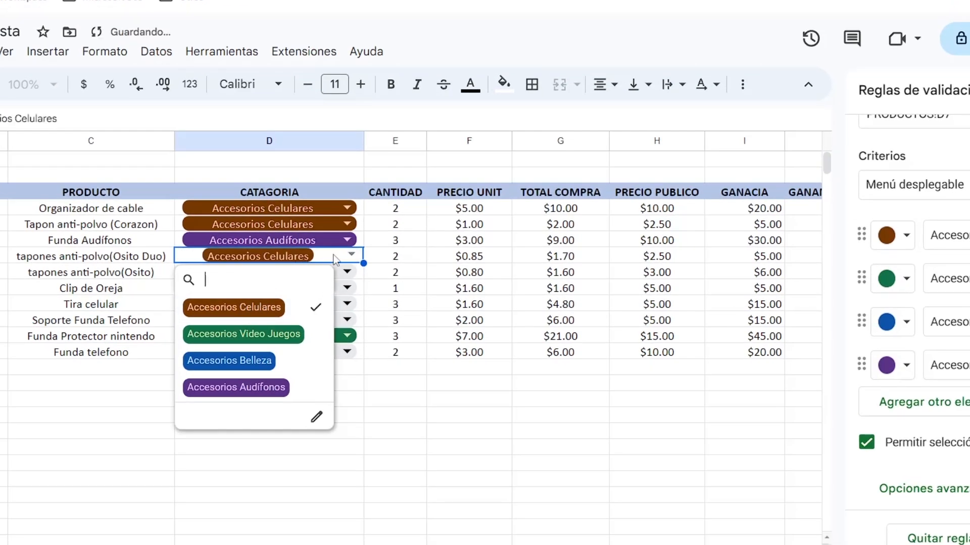
pyautogui.click(256, 361)
pyautogui.click(396, 479)
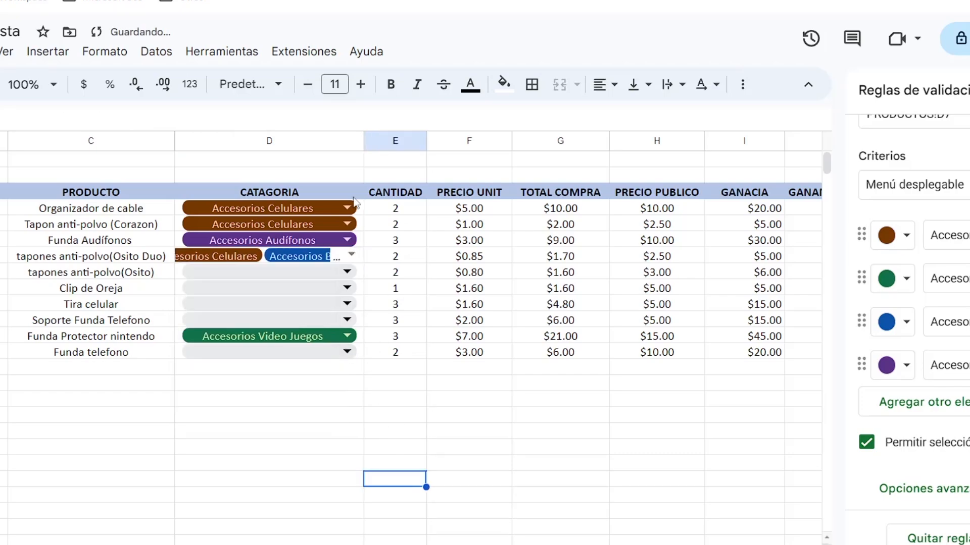
# Widen the CATAGORIA column to fit two category labels and set the category of "Clip de Oreja" to Accesorios Belleza
pyautogui.moveTo(364, 143); pyautogui.dragTo(484, 157)
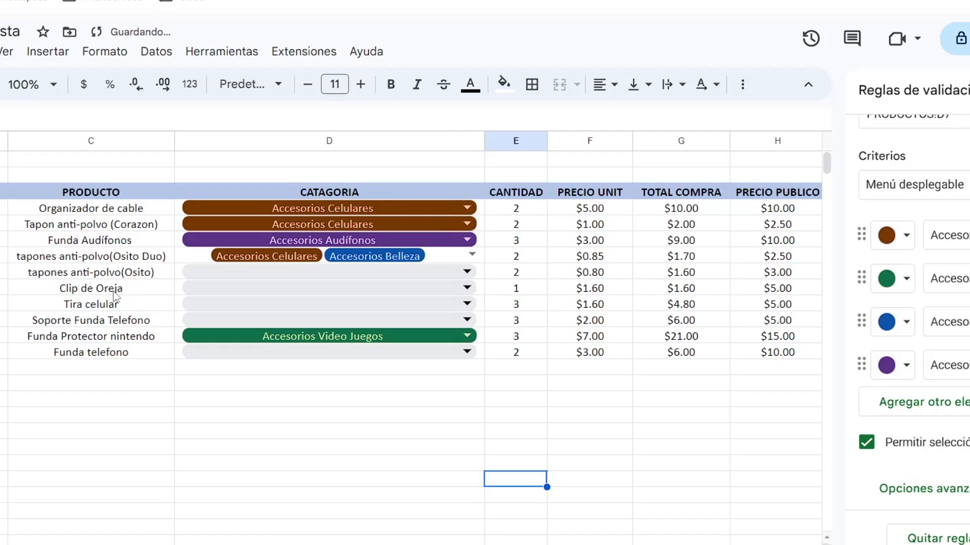
pyautogui.click(190, 289)
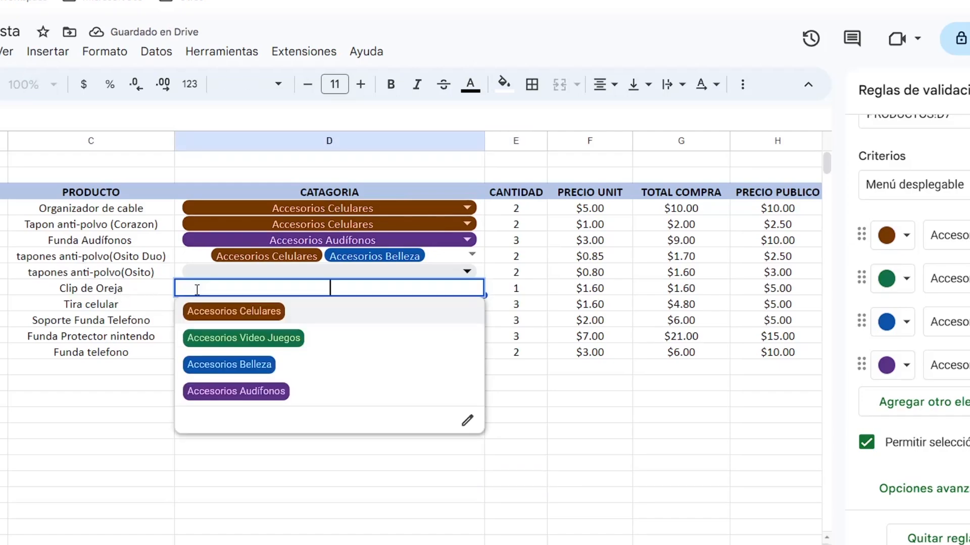
pyautogui.click(216, 365)
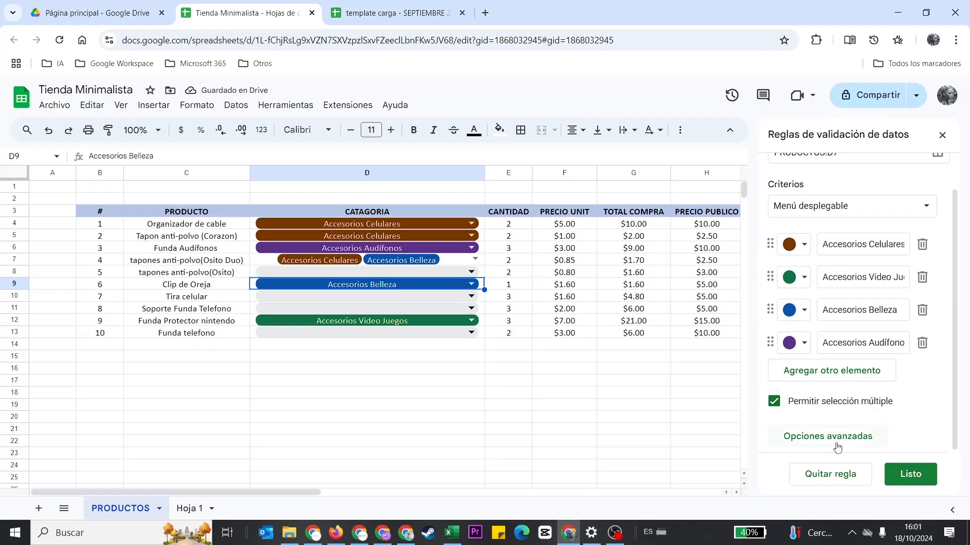
# In the rule's advanced options, choose to show a warning when the data is invalid
pyautogui.click(836, 437)
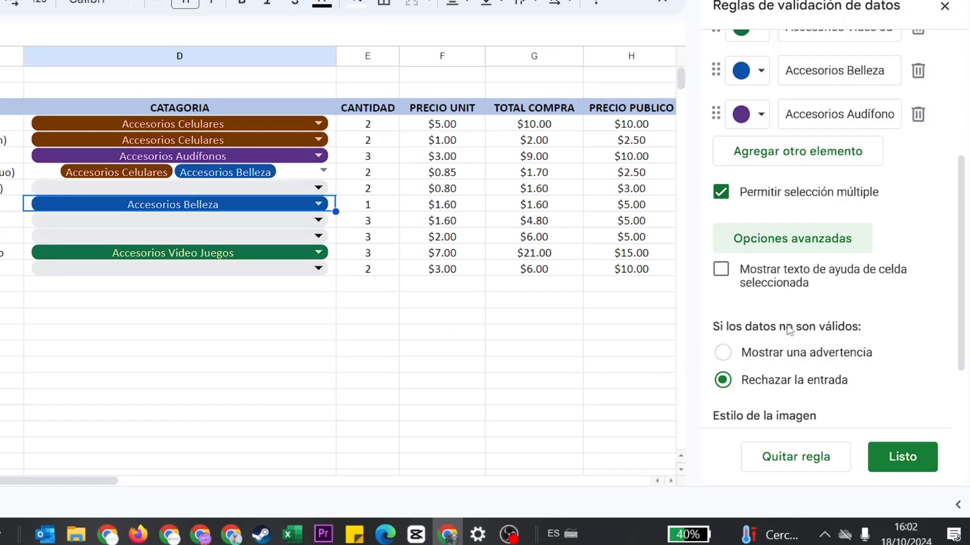
pyautogui.click(724, 354)
pyautogui.scroll(-2, 773, 323)
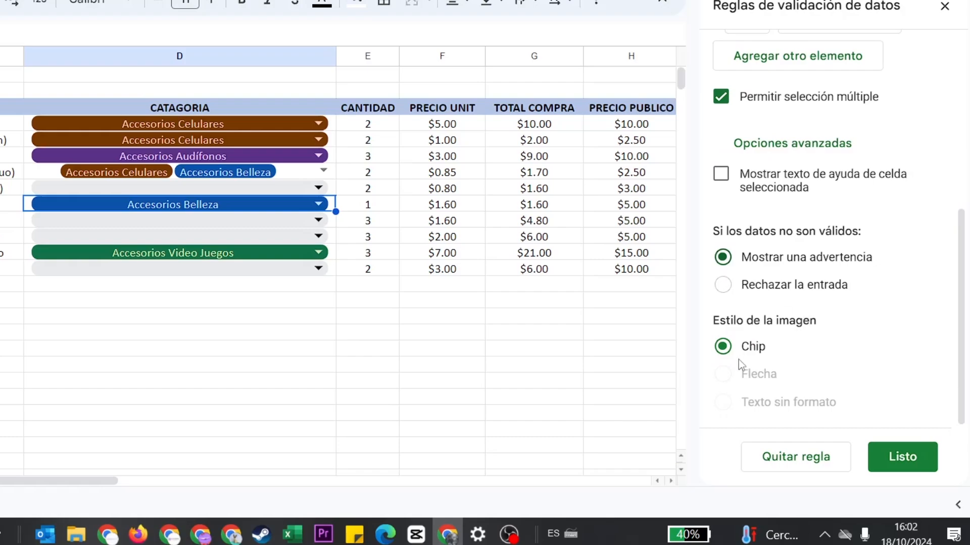
pyautogui.doubleClick(275, 126)
pyautogui.click(314, 331)
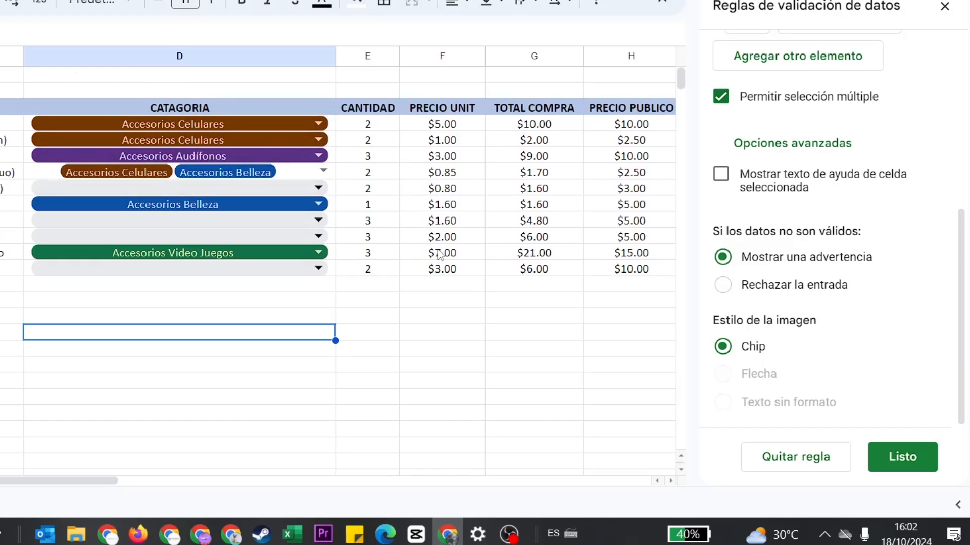
# Save the edited validation rule and apply its changes to all matching dropdowns in the column
pyautogui.click(894, 460)
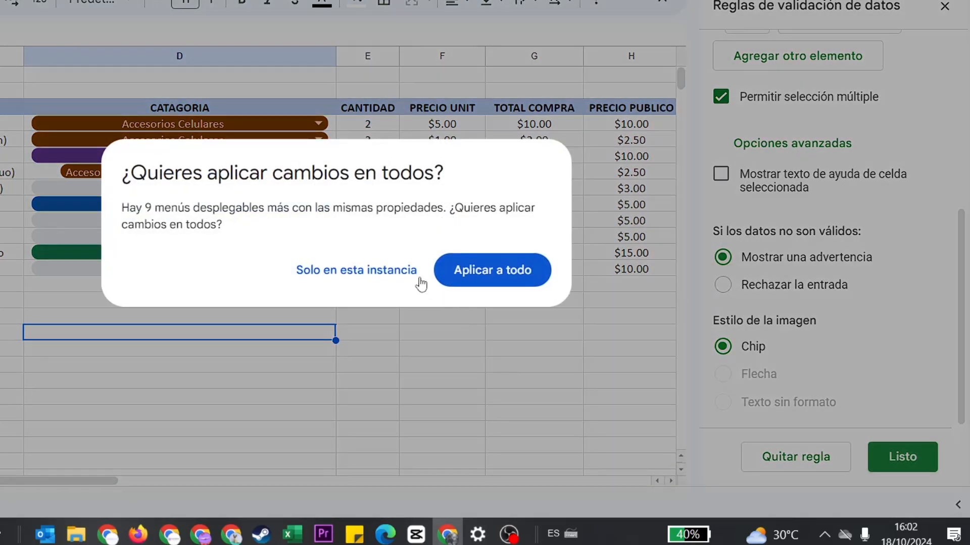
pyautogui.click(486, 275)
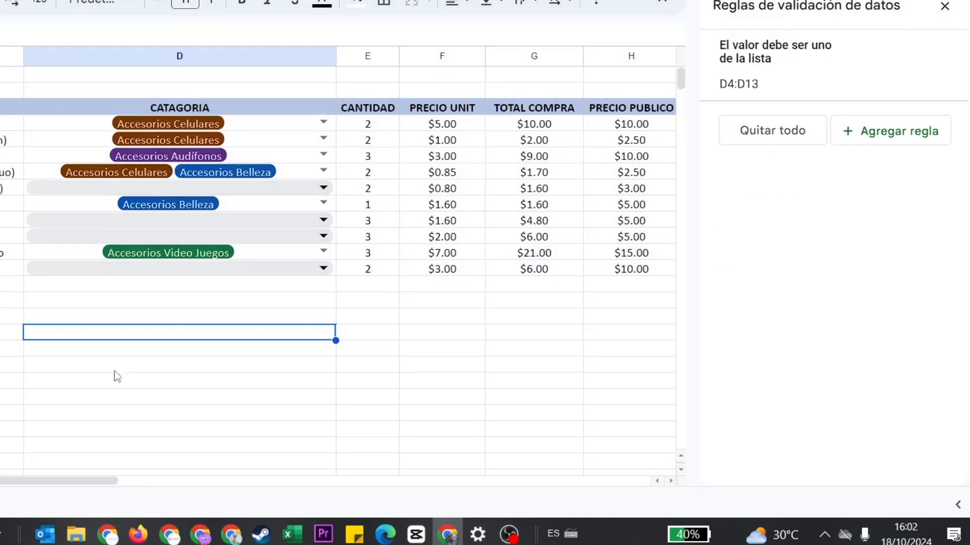
pyautogui.click(180, 398)
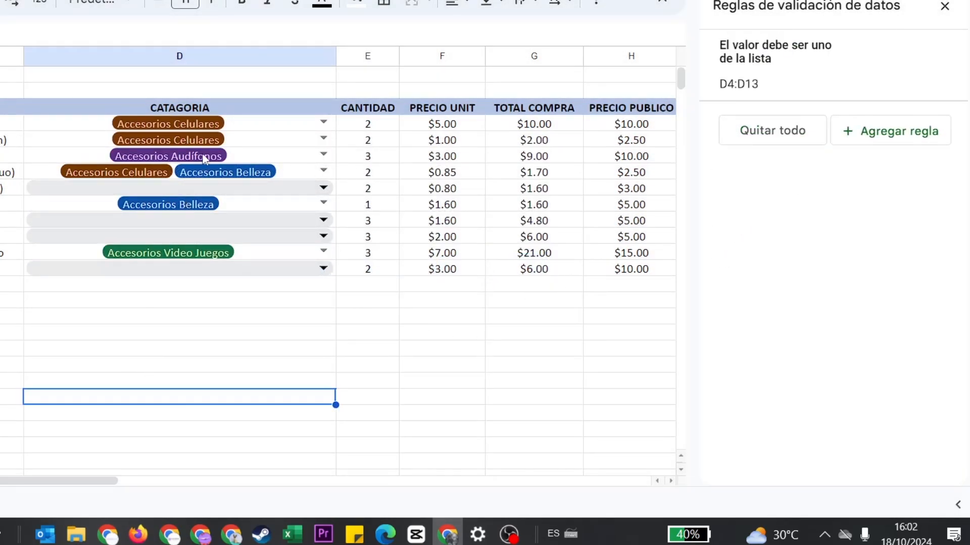